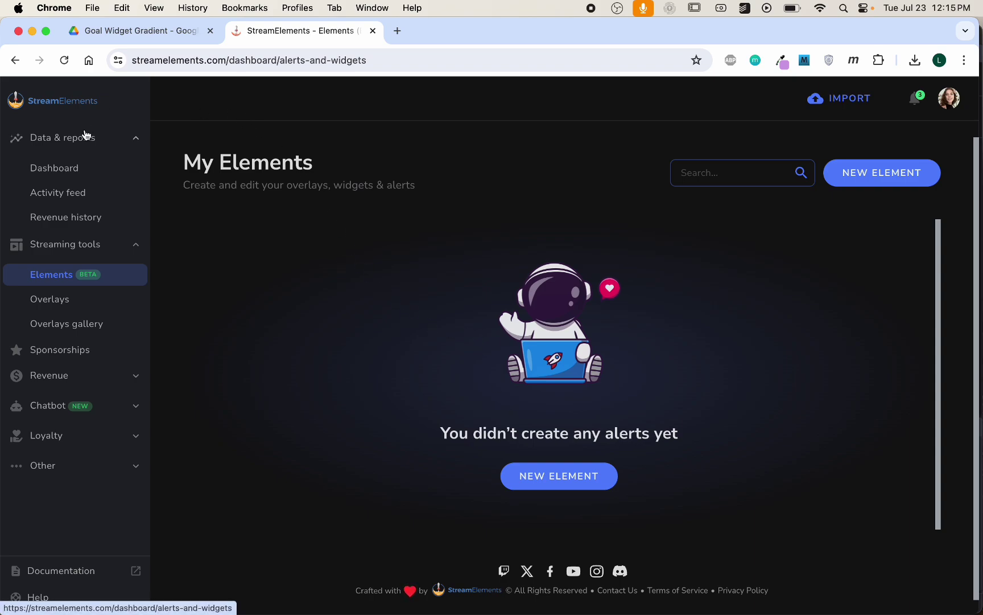
# Create a new blank overlay at 1080p from the Overlays list.
pyautogui.click(57, 302)
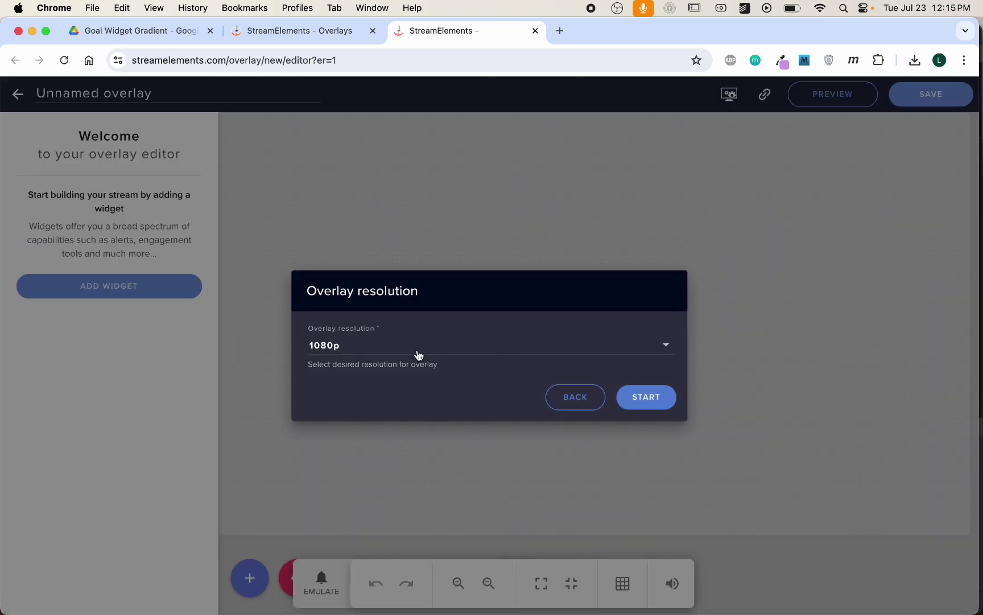
pyautogui.click(659, 402)
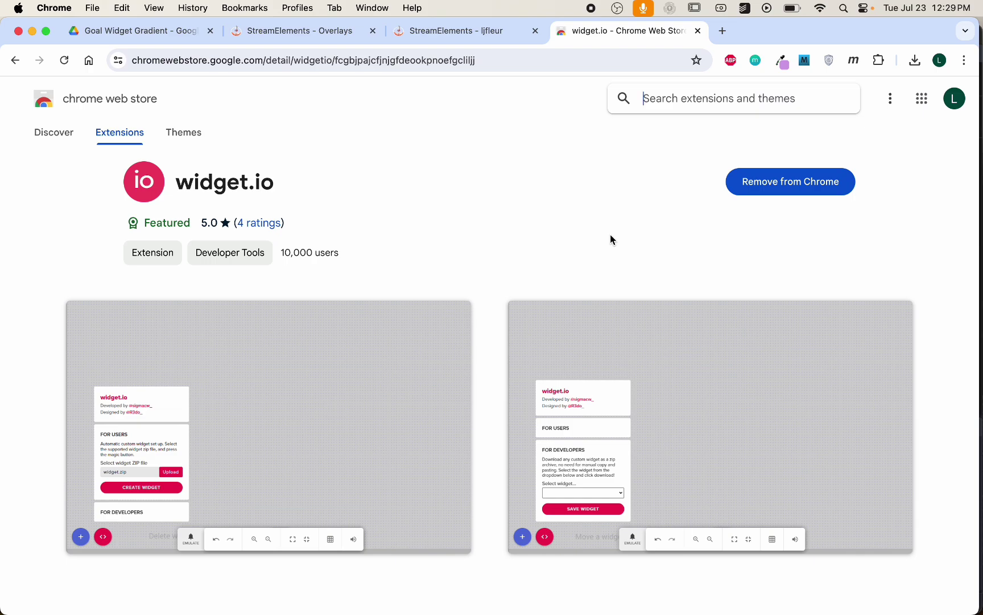
# Leave the widget.io extension page and return to the empty Unnamed overlay editor.
pyautogui.click(445, 38)
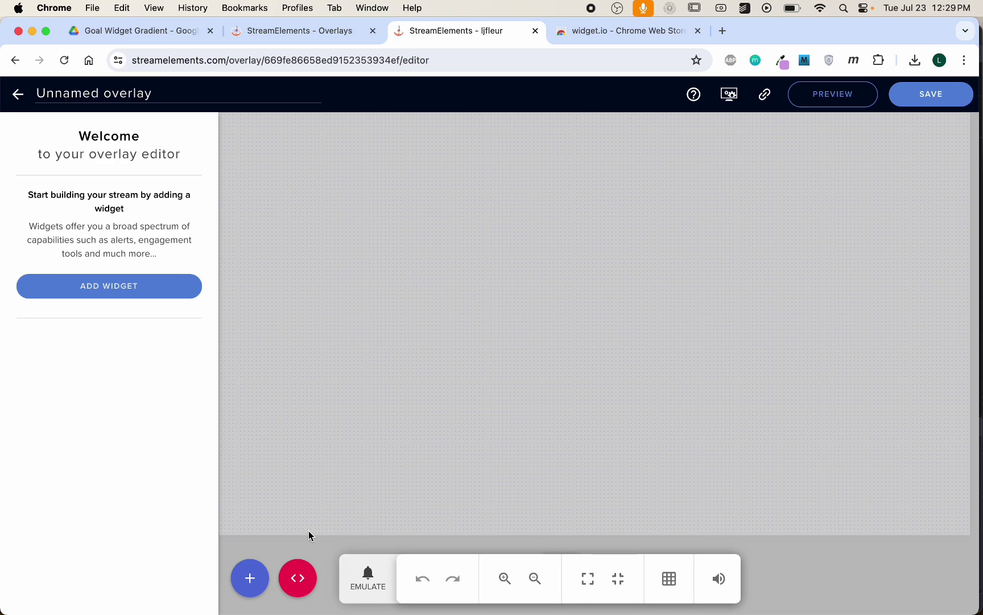
pyautogui.click(163, 39)
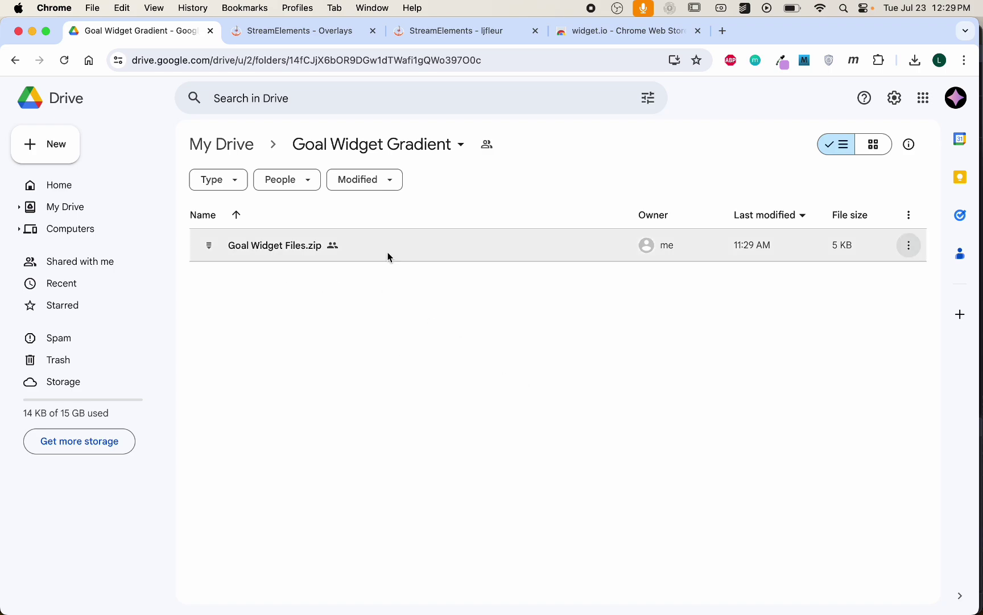
pyautogui.click(898, 250)
pyautogui.click(909, 245)
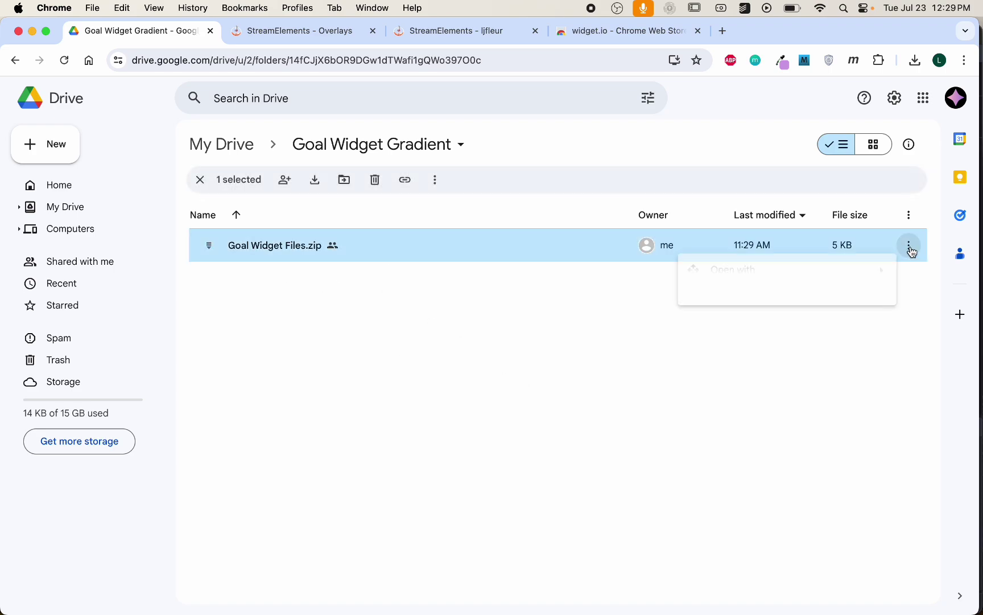
pyautogui.click(670, 326)
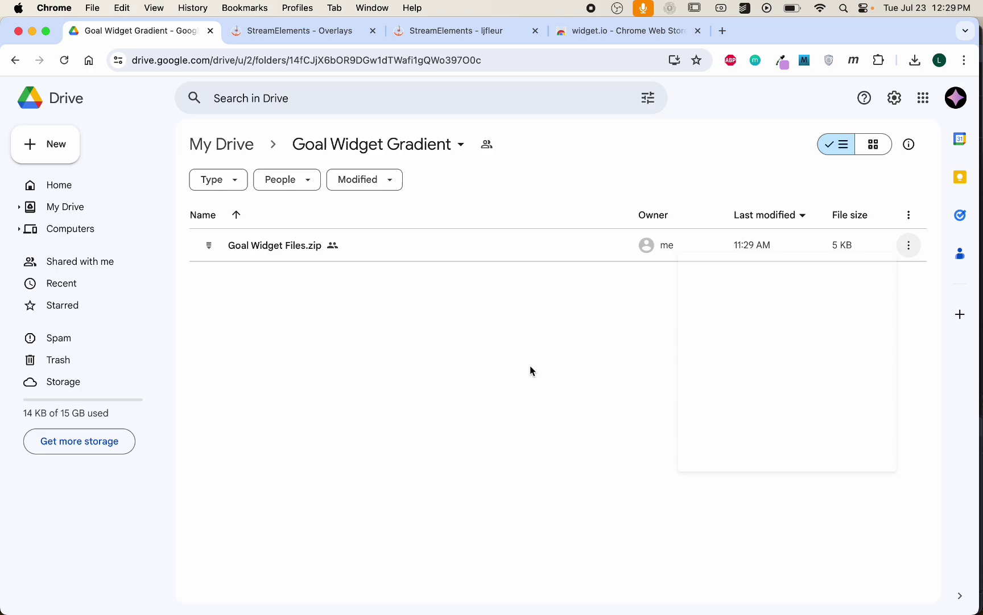
pyautogui.click(441, 31)
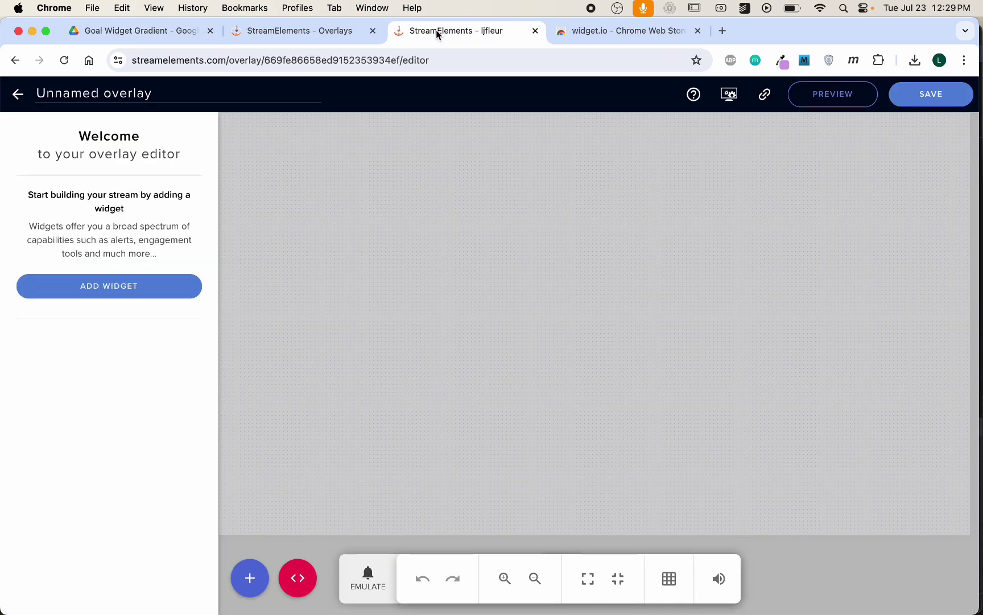
# Import Goal Widget 1.zip through widget.io to create the FOLLOWERS goal bar widget.
pyautogui.click(298, 577)
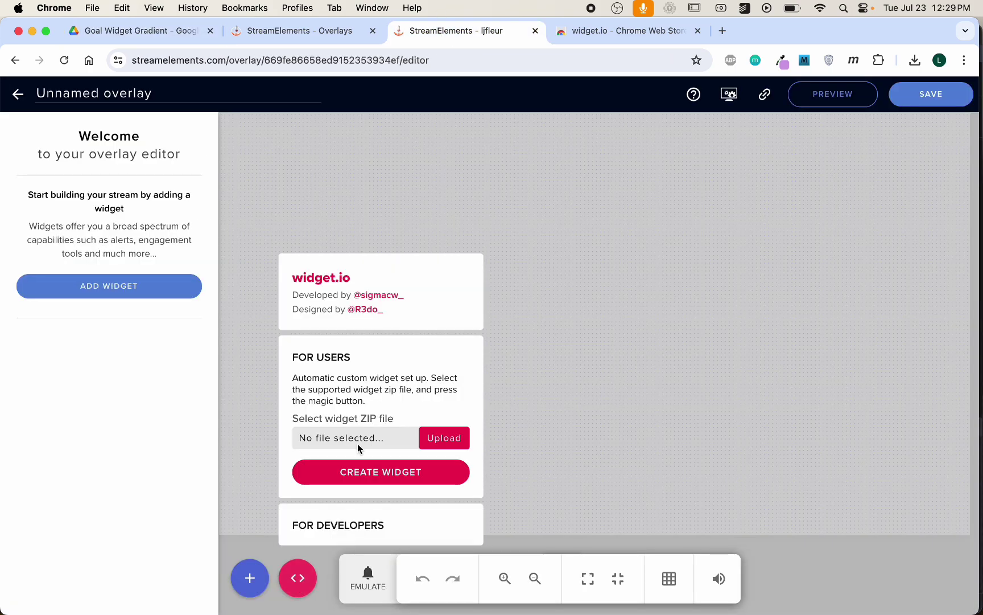
pyautogui.click(443, 438)
pyautogui.click(424, 235)
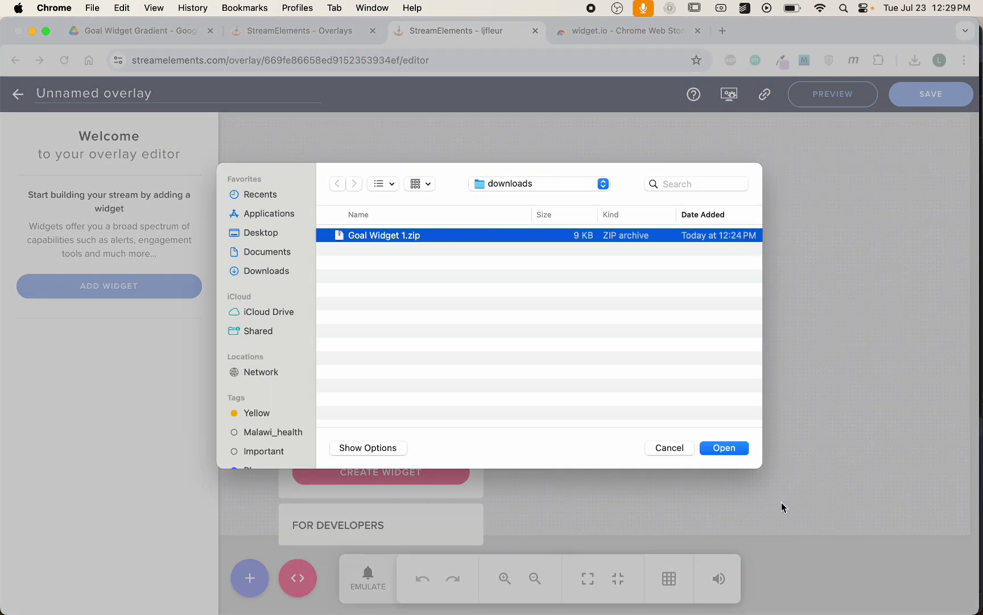
pyautogui.click(732, 449)
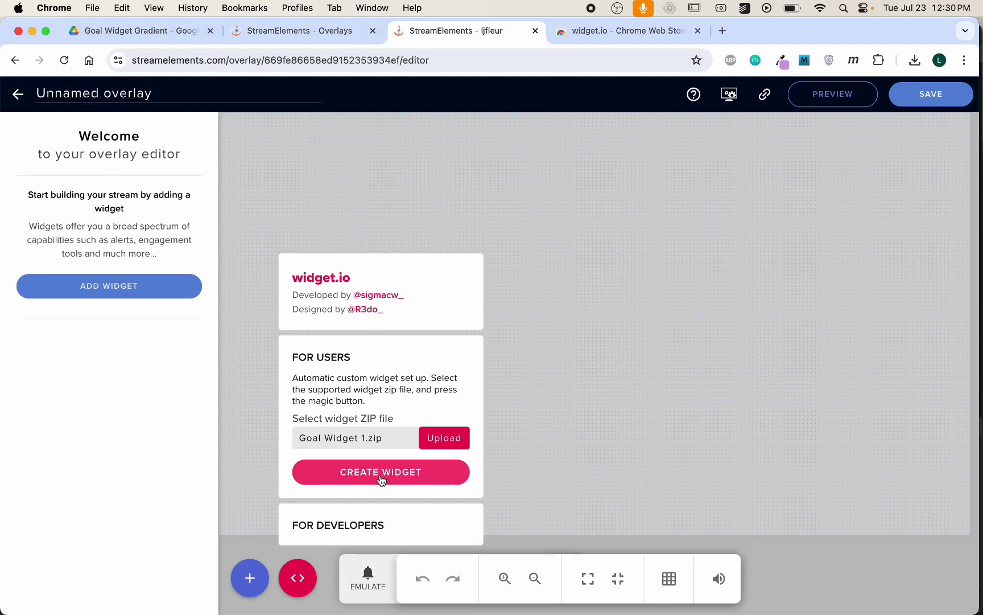
pyautogui.click(381, 476)
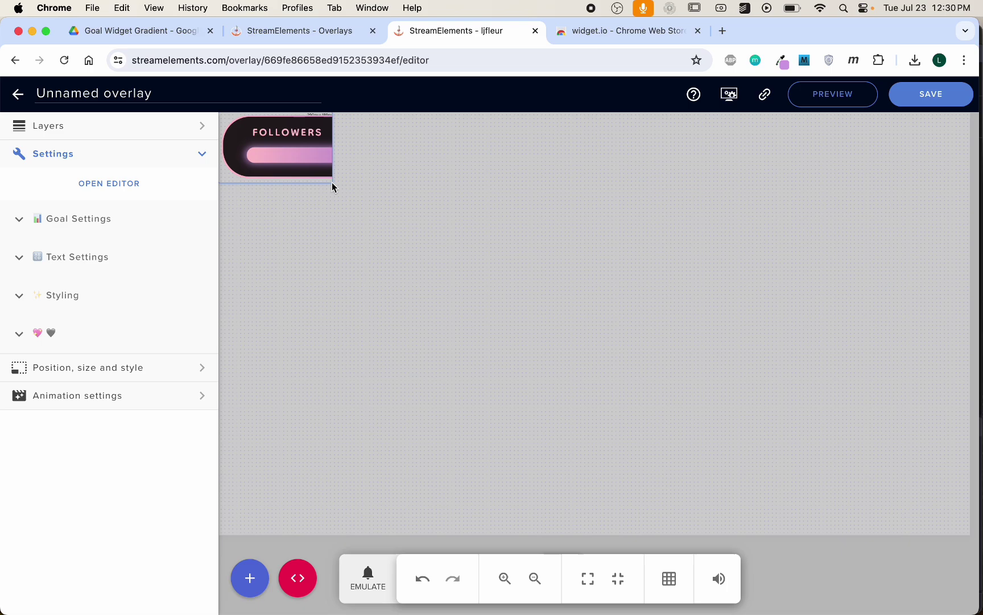
# Stretch the follower goal widget so the full bar and 60 | 100 count show.
pyautogui.click(470, 252)
pyautogui.click(298, 177)
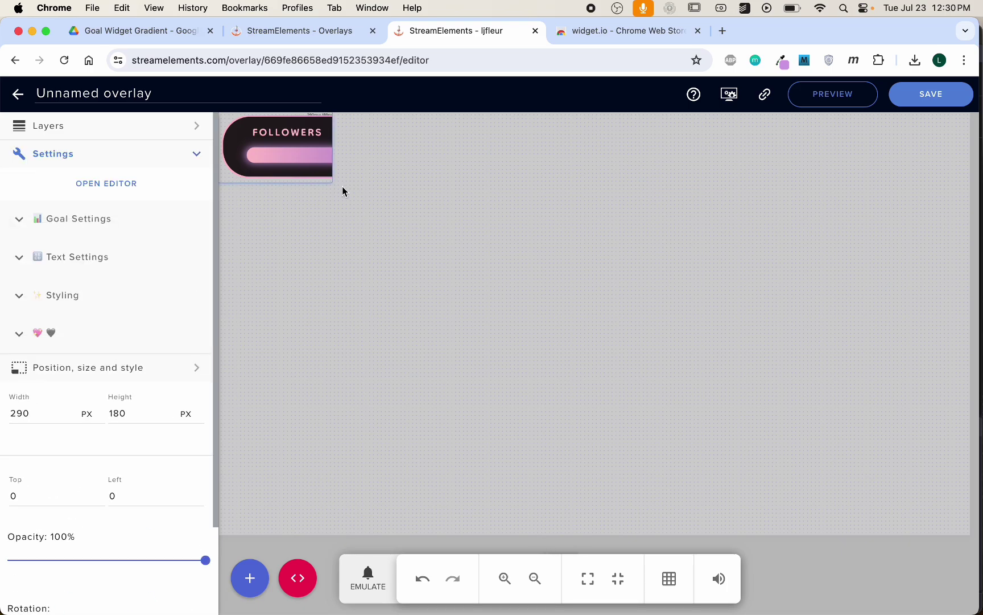
pyautogui.moveTo(332, 181); pyautogui.dragTo(680, 248)
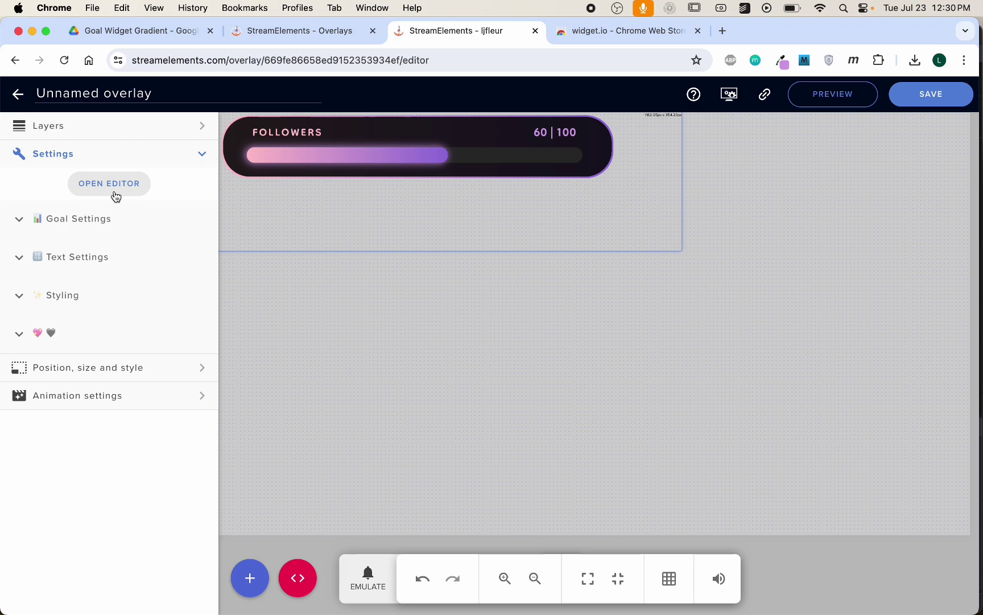
# Open the widget's code editor, unzip Goal Widget 1.zip in Finder to compare files, then close the editor.
pyautogui.click(116, 196)
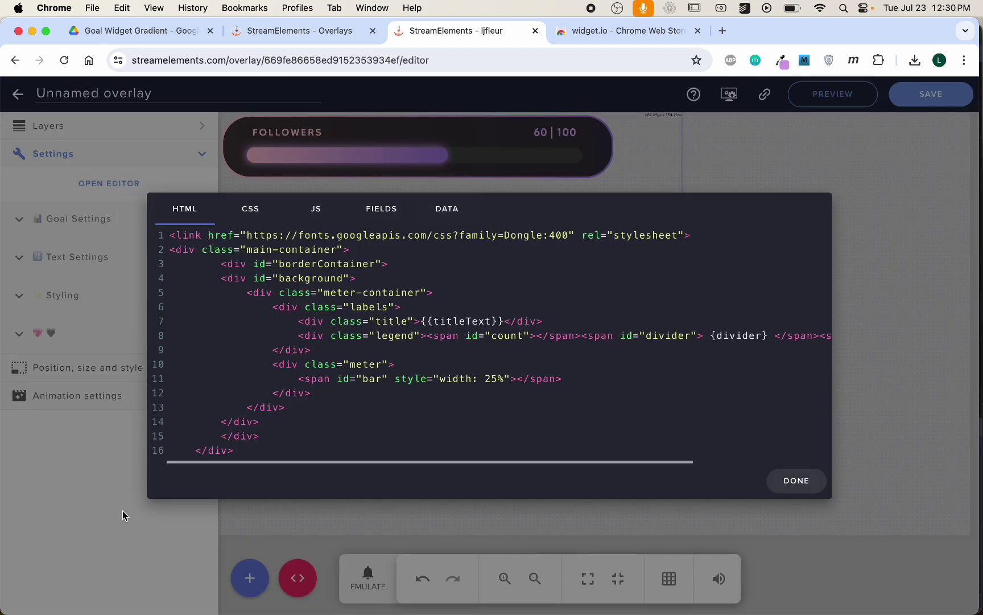
pyautogui.click(31, 598)
pyautogui.doubleClick(376, 214)
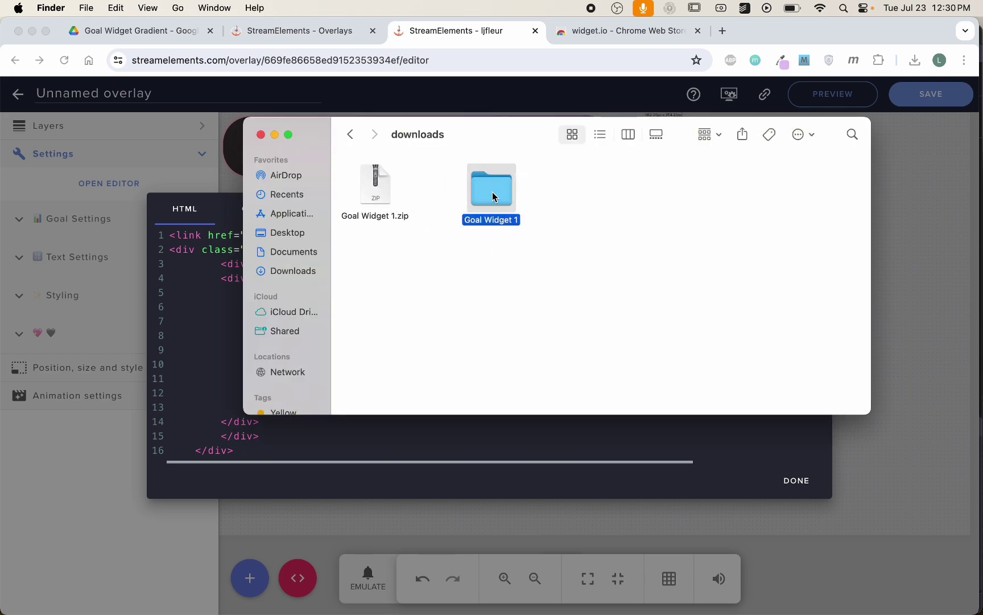
pyautogui.doubleClick(493, 196)
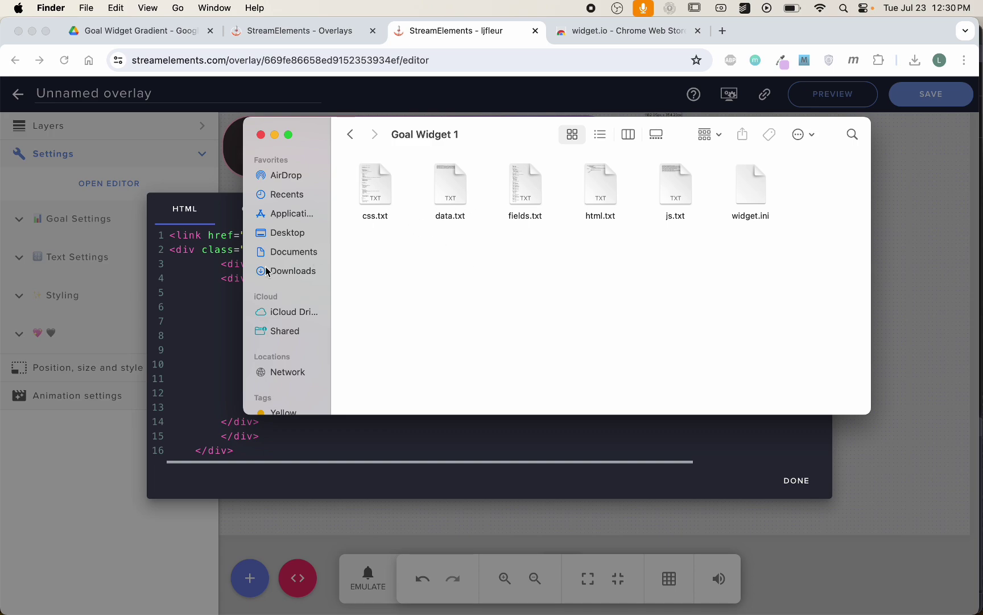
pyautogui.click(212, 314)
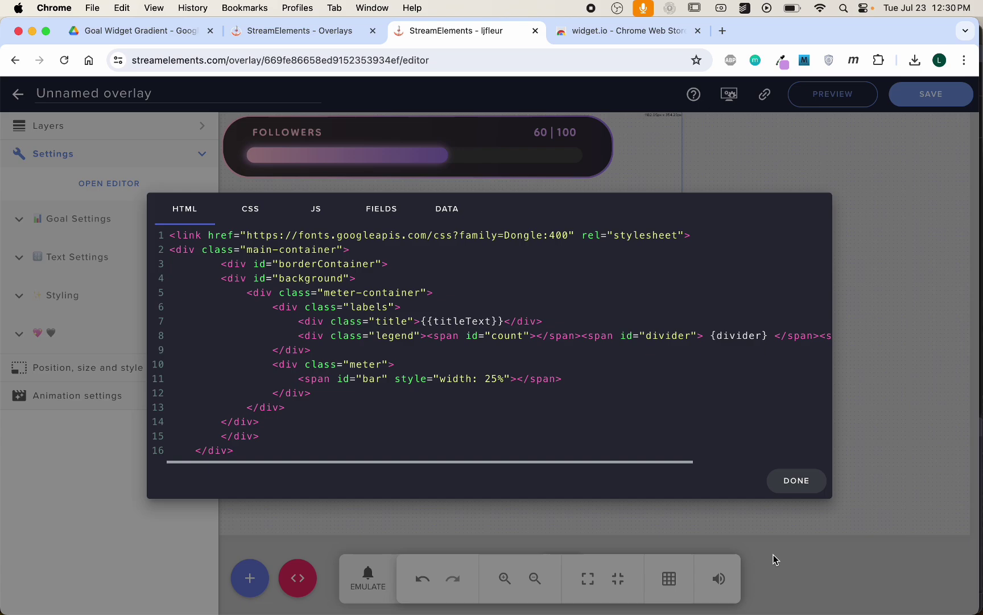
pyautogui.click(778, 490)
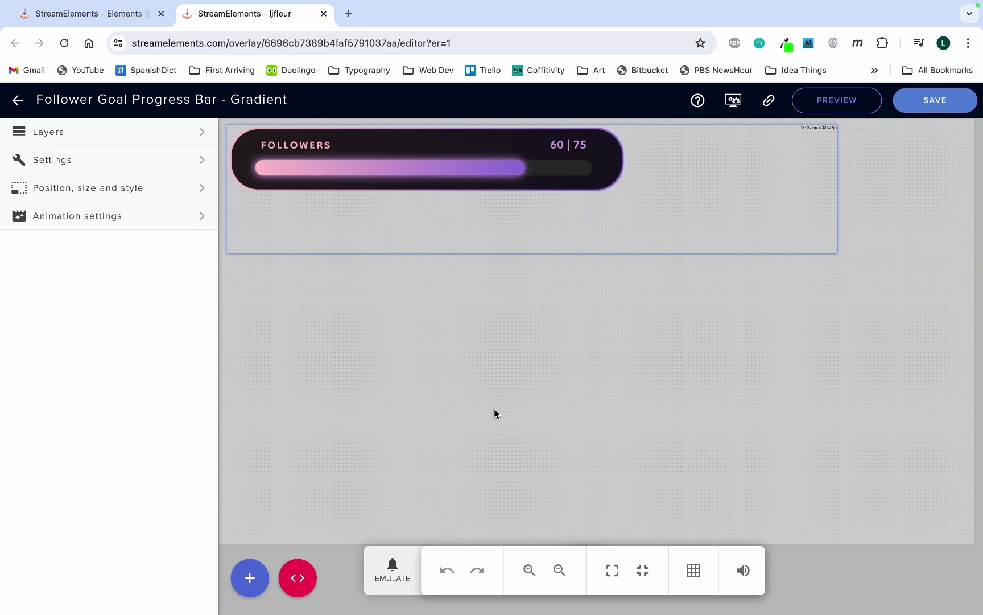
# Bring up the goal widget's settings by dismissing the widget.io importer.
pyautogui.click(298, 578)
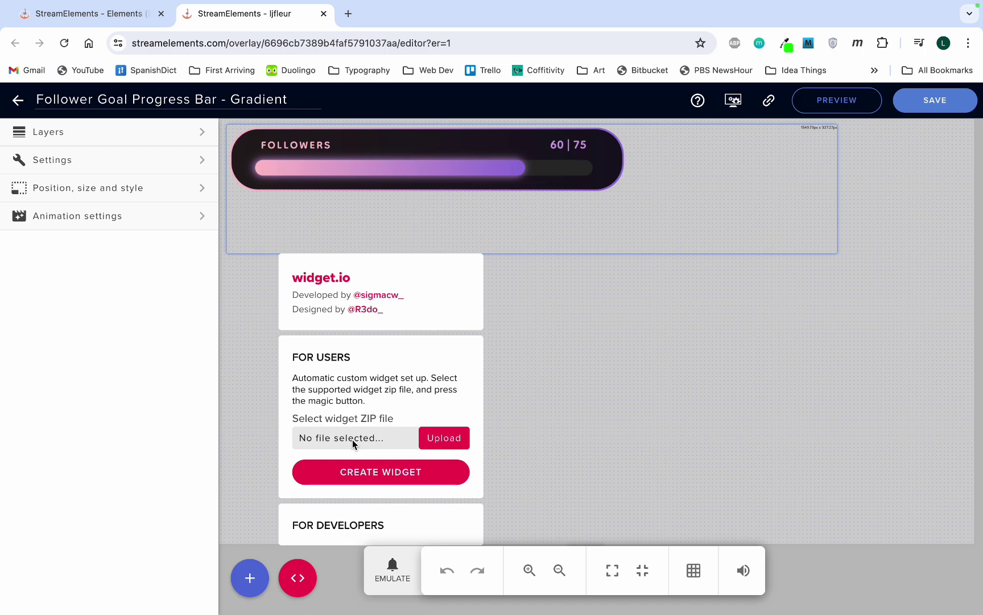
pyautogui.click(182, 160)
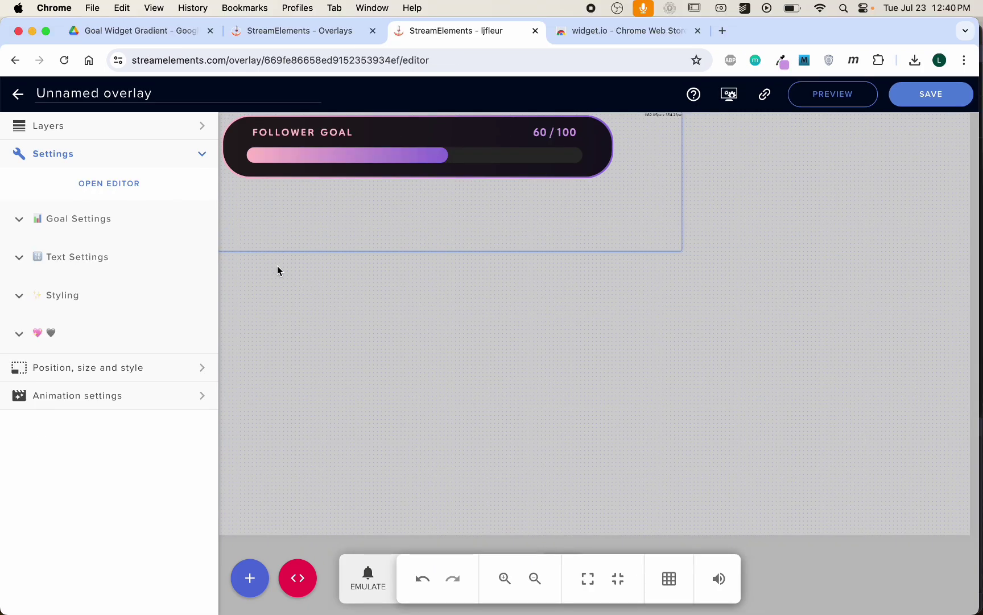
# Rename the overlay to 'Goal Widget', save it, and copy its URL.
pyautogui.moveTo(152, 94); pyautogui.dragTo(19, 92)
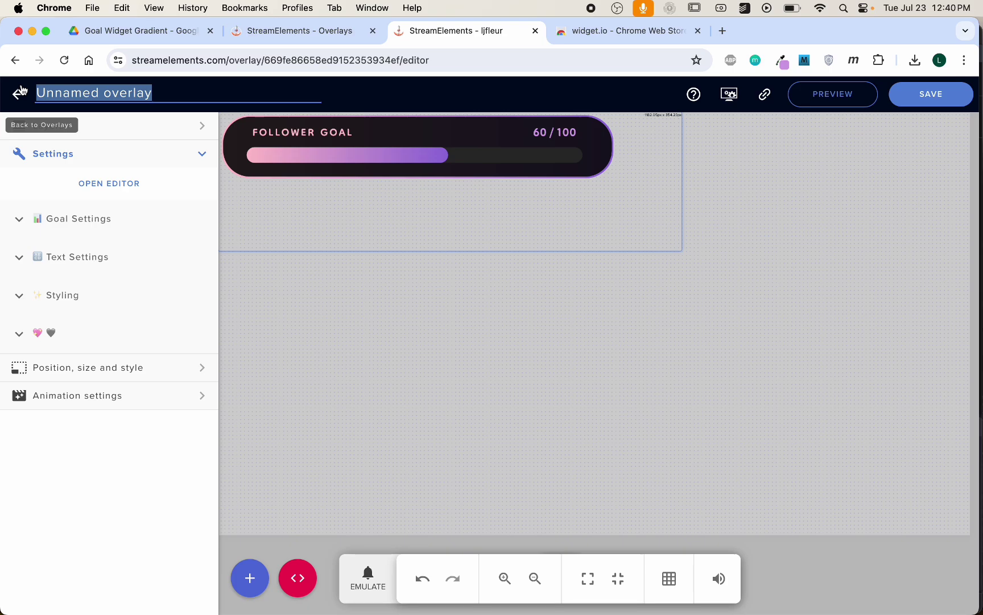
pyautogui.write('Goal Widget')
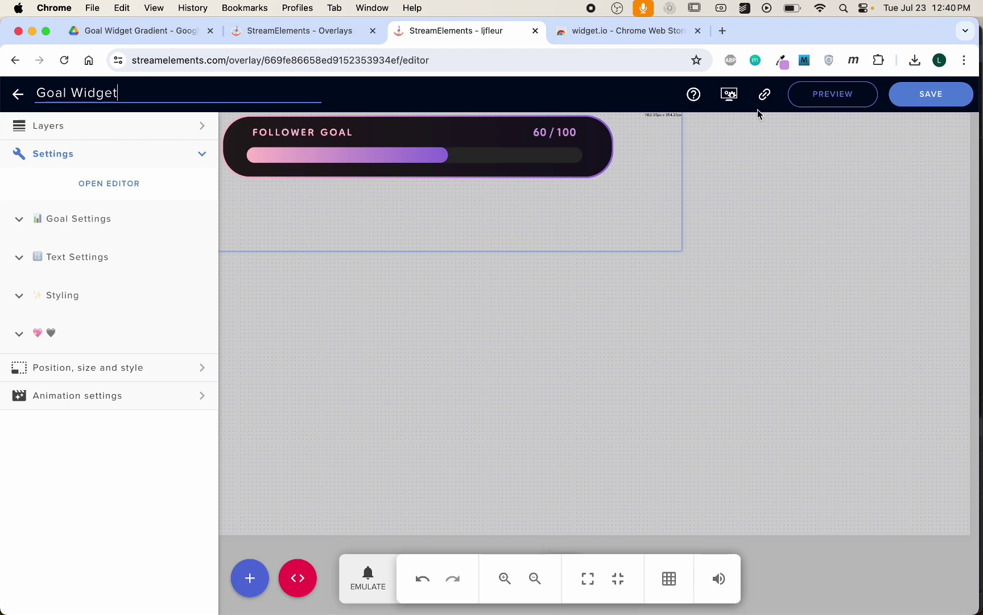
pyautogui.click(931, 94)
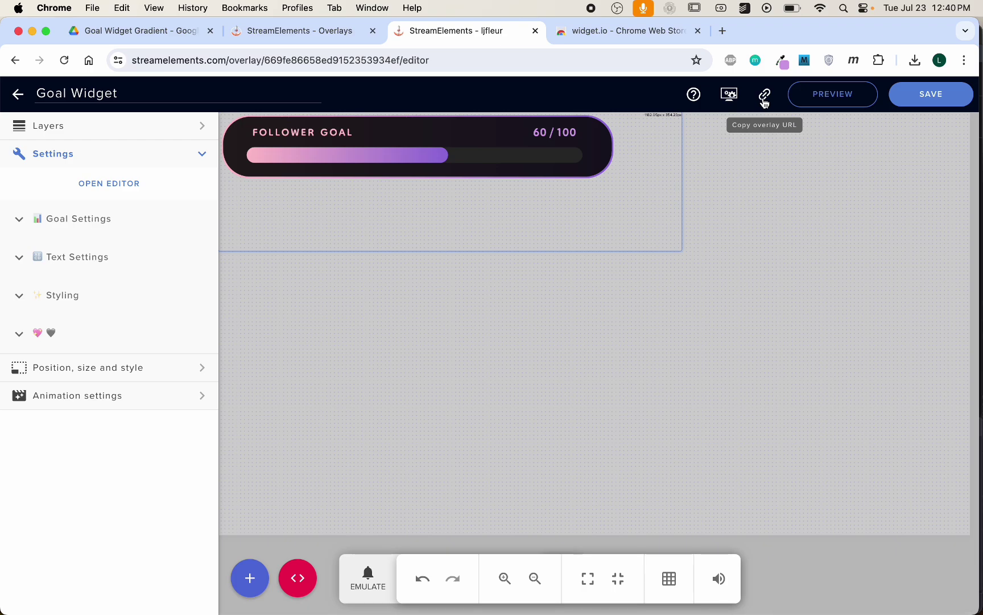
pyautogui.click(764, 101)
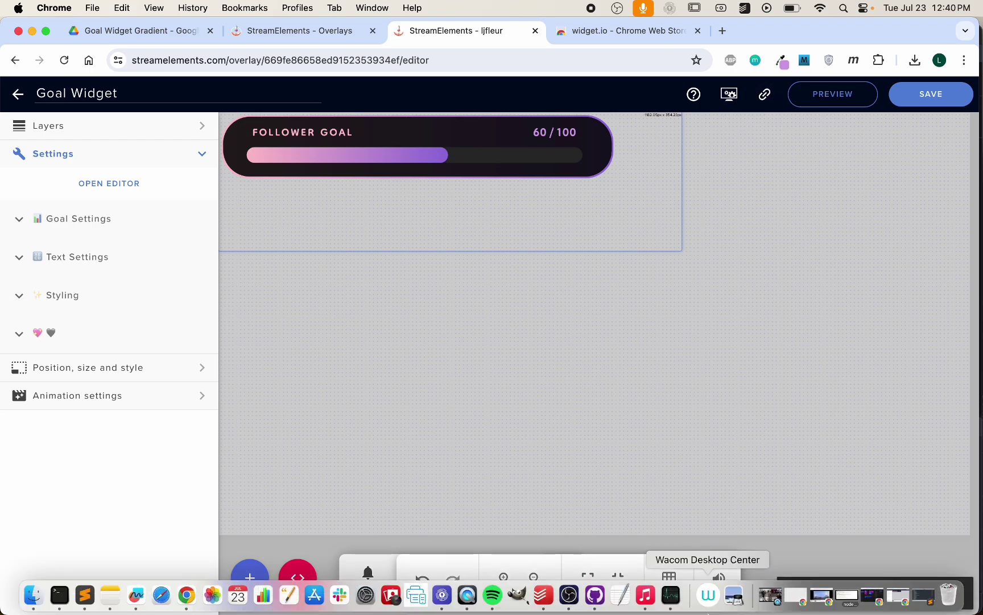
# In OBS, add a Browser source named 'Goal Widget'.
pyautogui.click(569, 595)
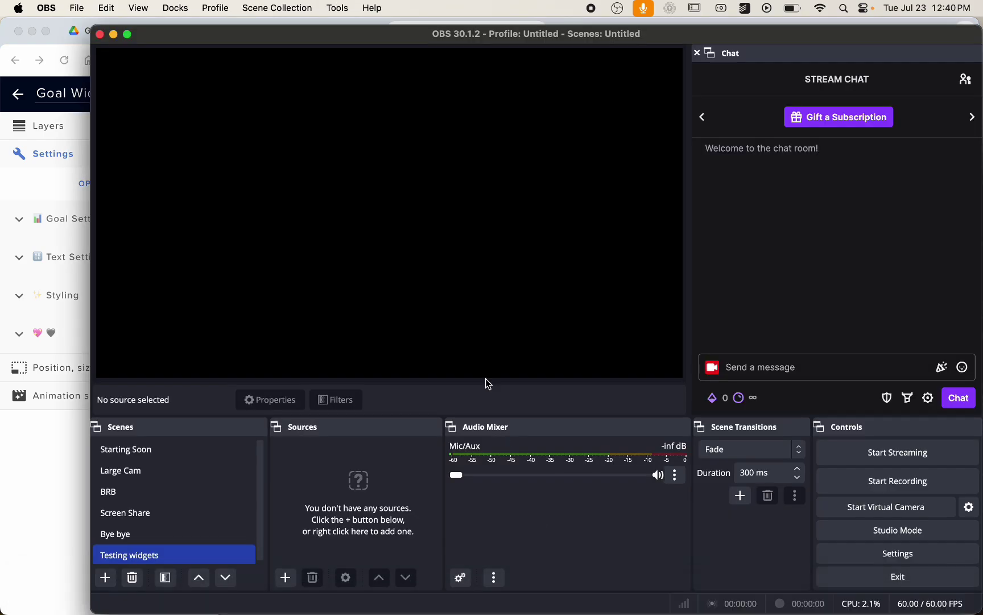
pyautogui.click(287, 575)
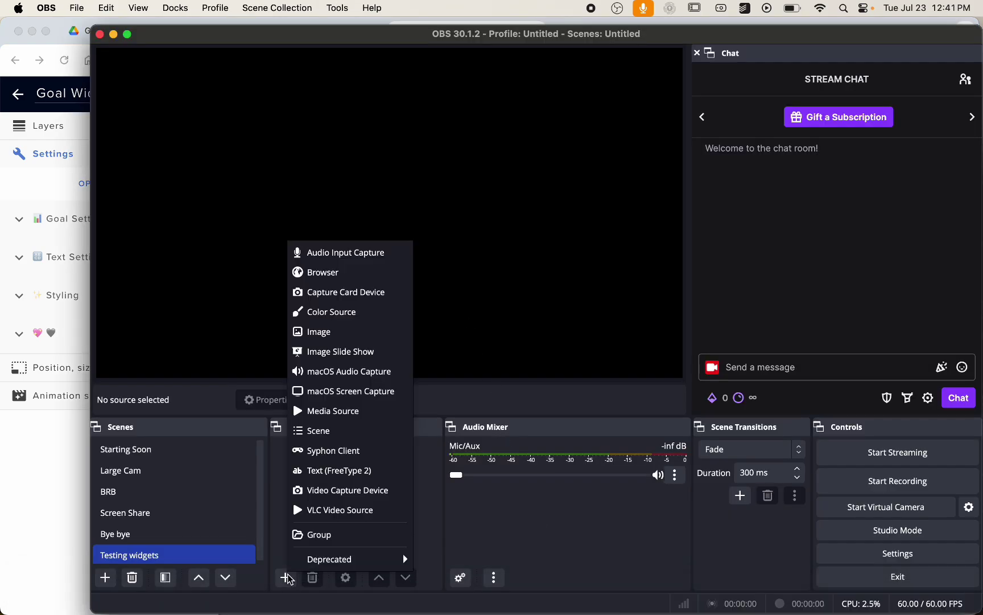
pyautogui.click(324, 271)
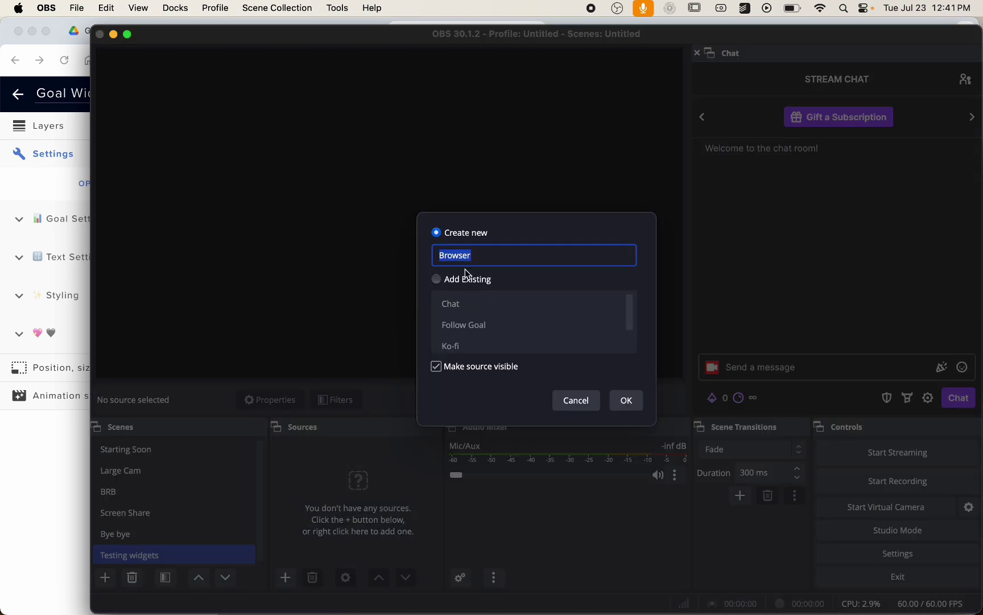
pyautogui.write('Goal Widget')
pyautogui.click(626, 400)
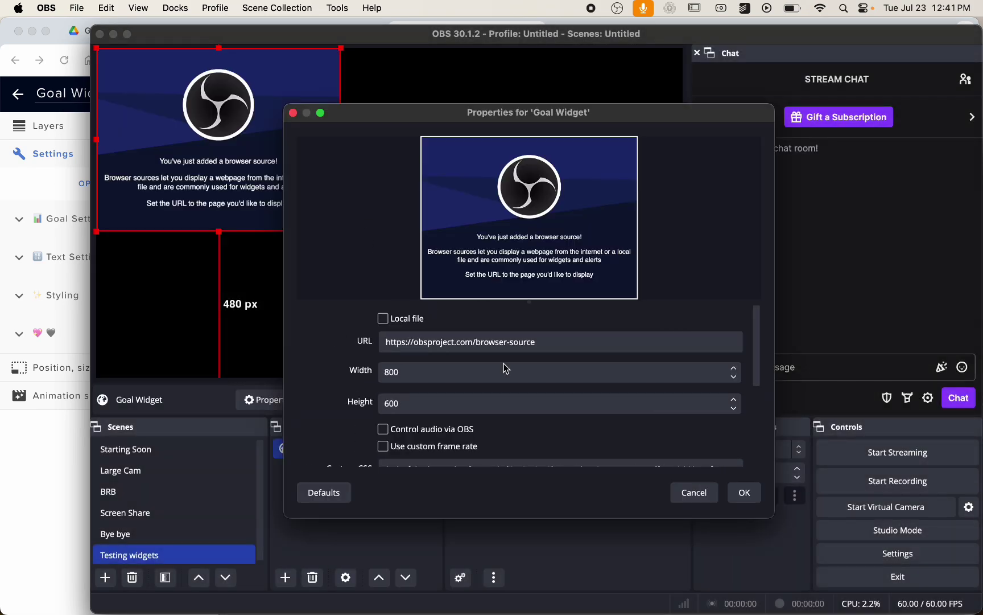
# Paste the overlay URL and set the source size to 1050 × 300.
pyautogui.moveTo(546, 341); pyautogui.dragTo(384, 321)
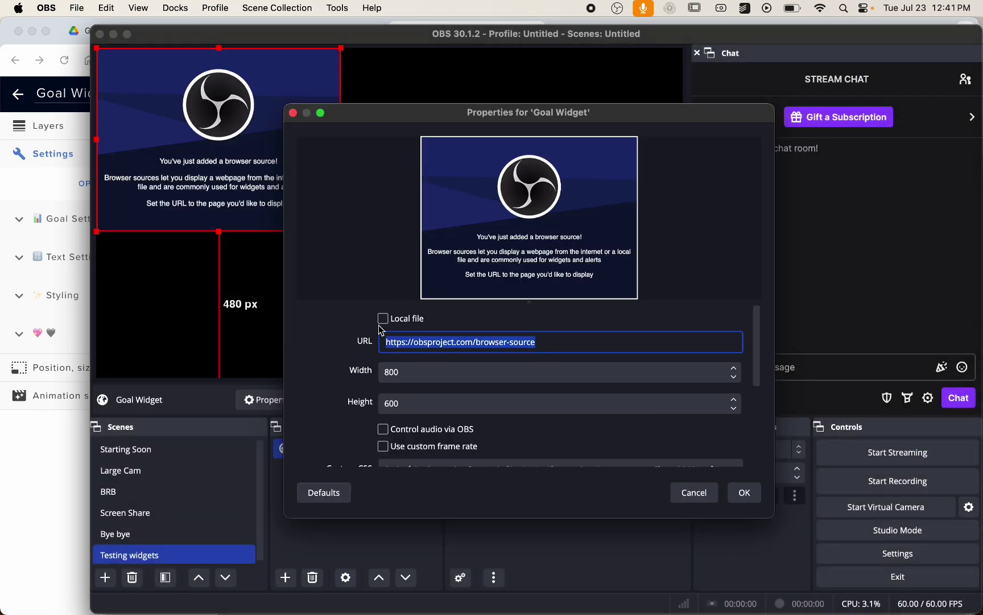
pyautogui.press('super+v')
pyautogui.press('Tab')
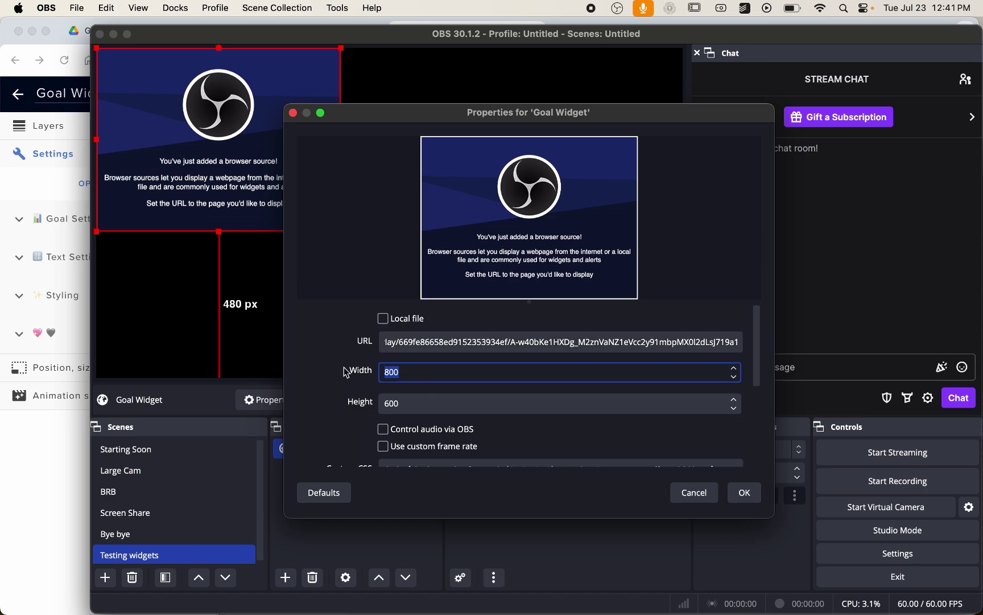
pyautogui.write('105')
pyautogui.doubleClick(409, 406)
pyautogui.press('BackSpace')
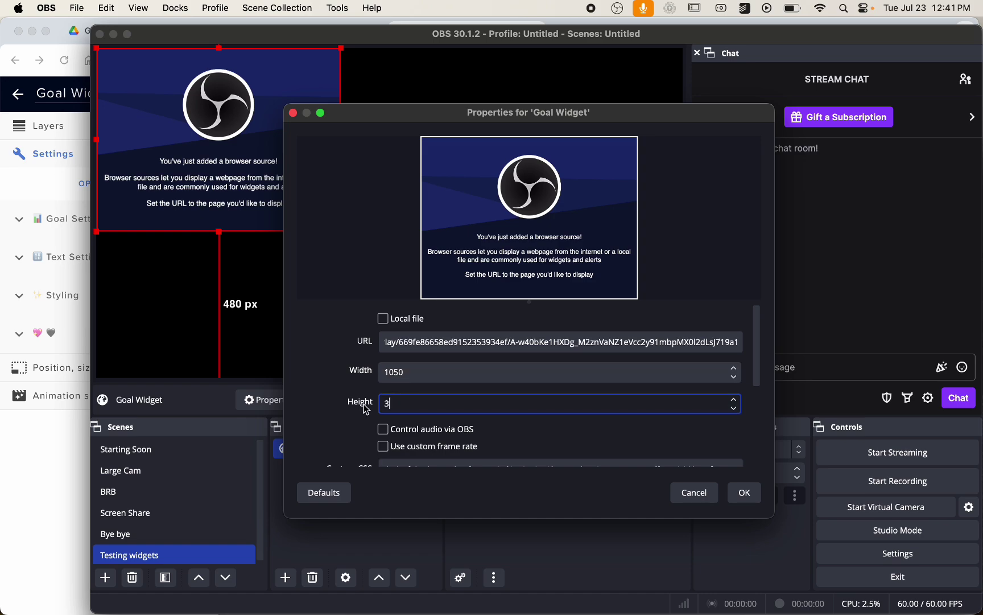
pyautogui.write('300')
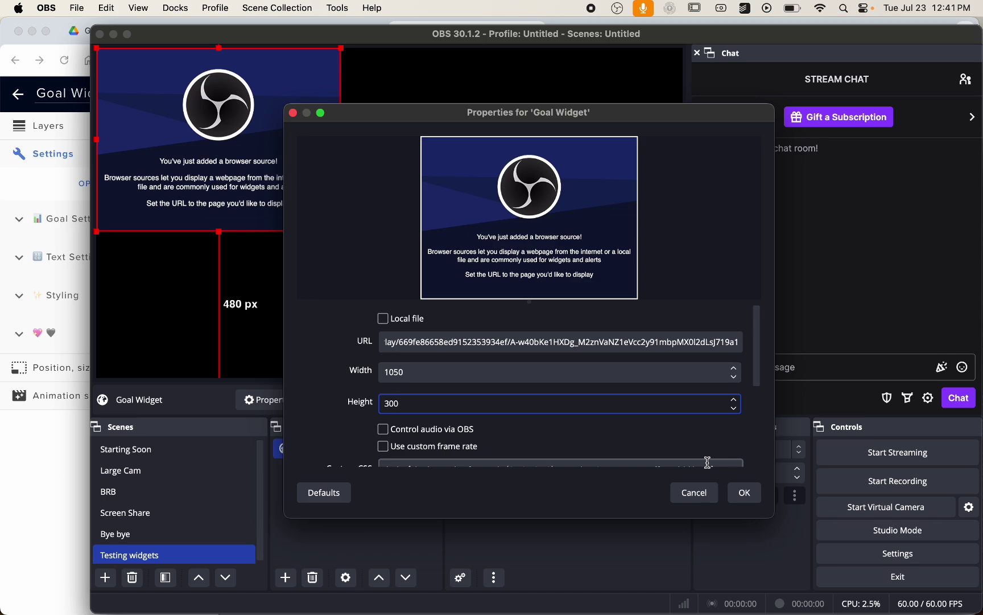
# Apply the browser source settings, then centre and enlarge the goal bar in the OBS preview.
pyautogui.click(745, 494)
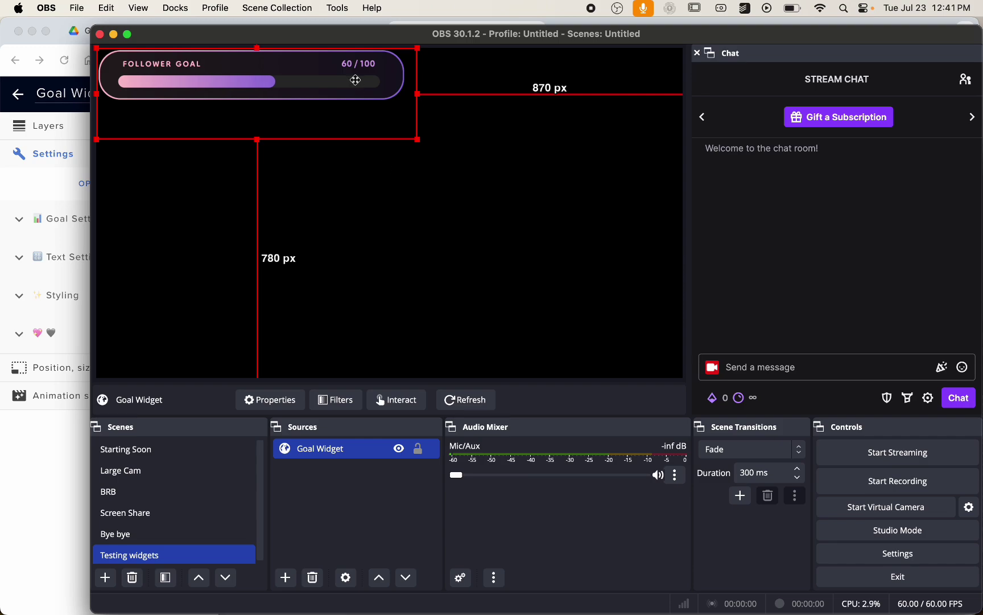
pyautogui.moveTo(355, 80); pyautogui.dragTo(408, 227)
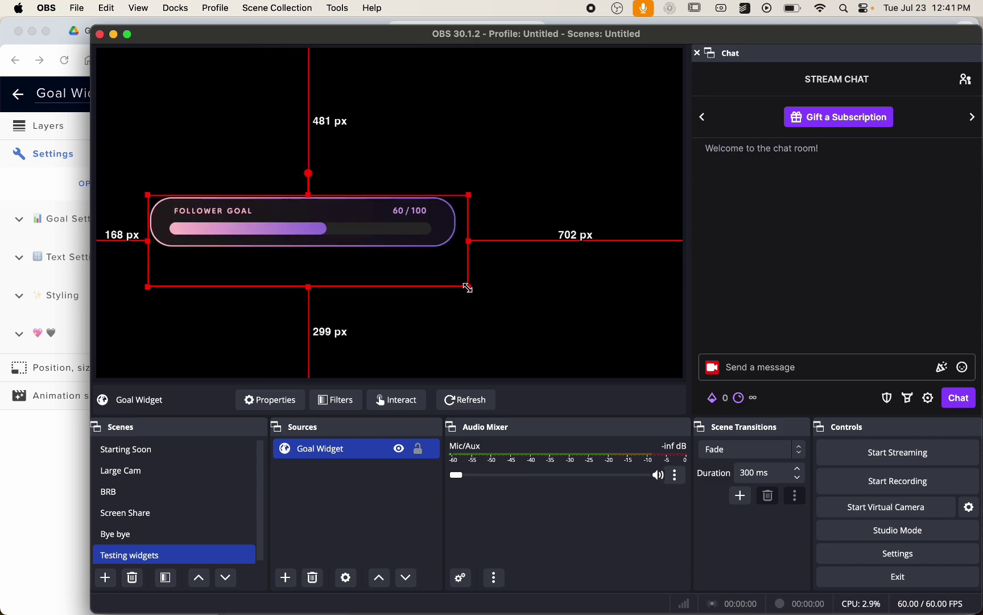
pyautogui.moveTo(468, 288); pyautogui.dragTo(455, 325)
pyautogui.click(44, 470)
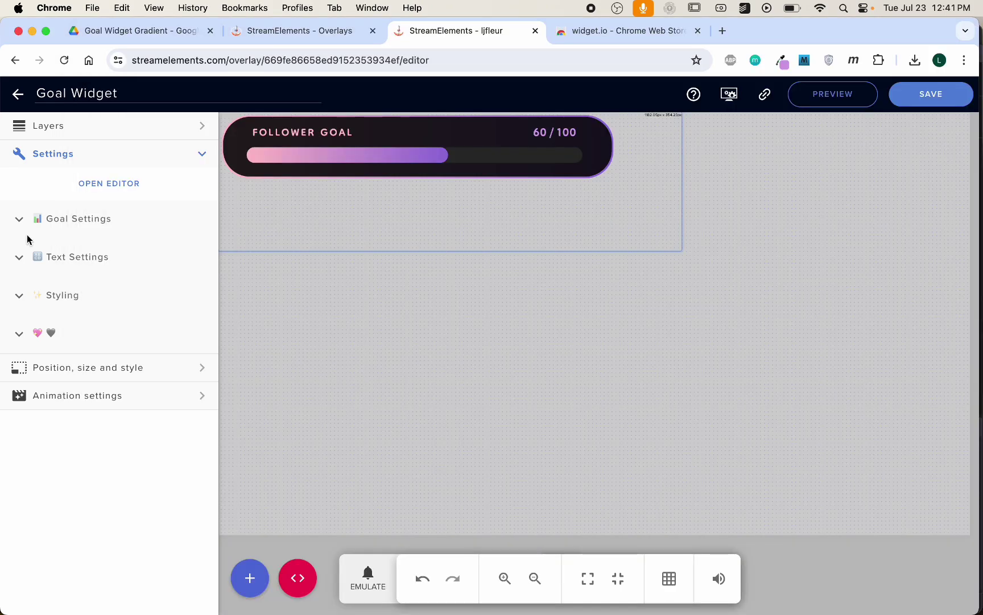
# Set the Underlay/Border start colour to bright blue rgb(2, 154, 254).
pyautogui.click(21, 296)
pyautogui.scroll(-4, 22, 330)
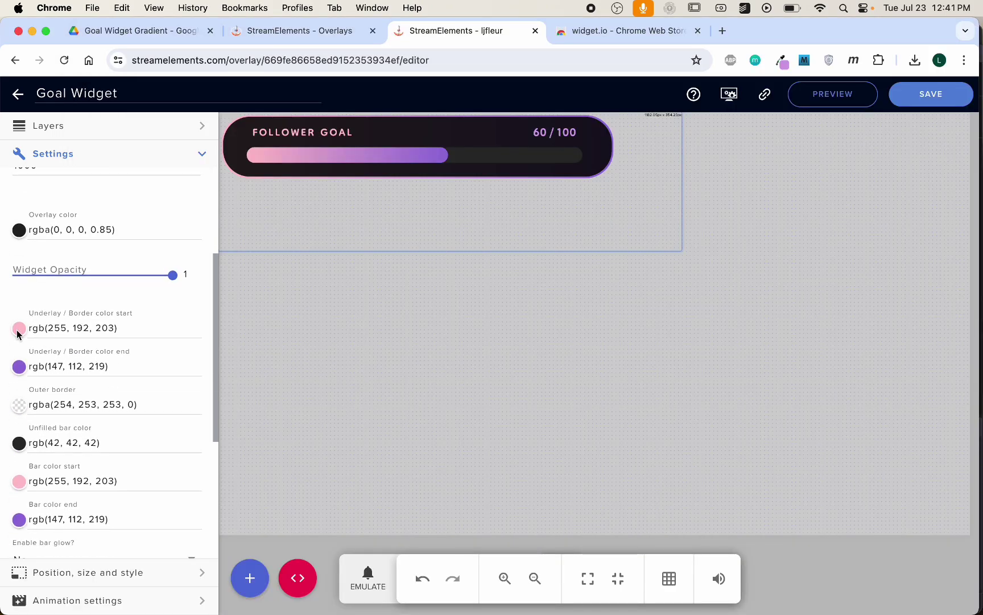
pyautogui.click(19, 329)
pyautogui.click(562, 337)
pyautogui.moveTo(527, 290); pyautogui.dragTo(551, 254)
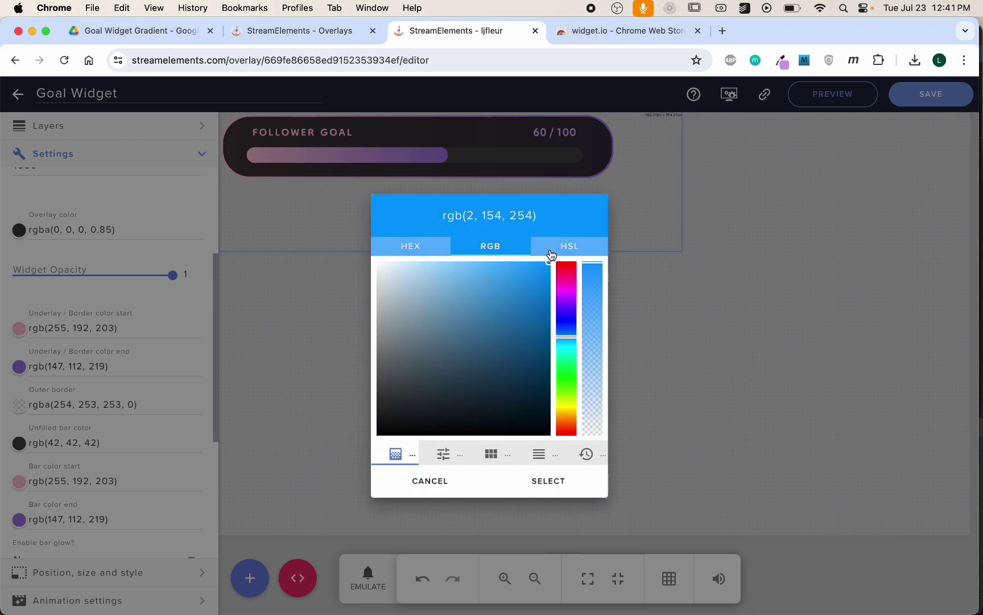
pyautogui.click(538, 483)
# Copy the blue value into the Underlay/Border end colour and save the overlay.
pyautogui.click(114, 366)
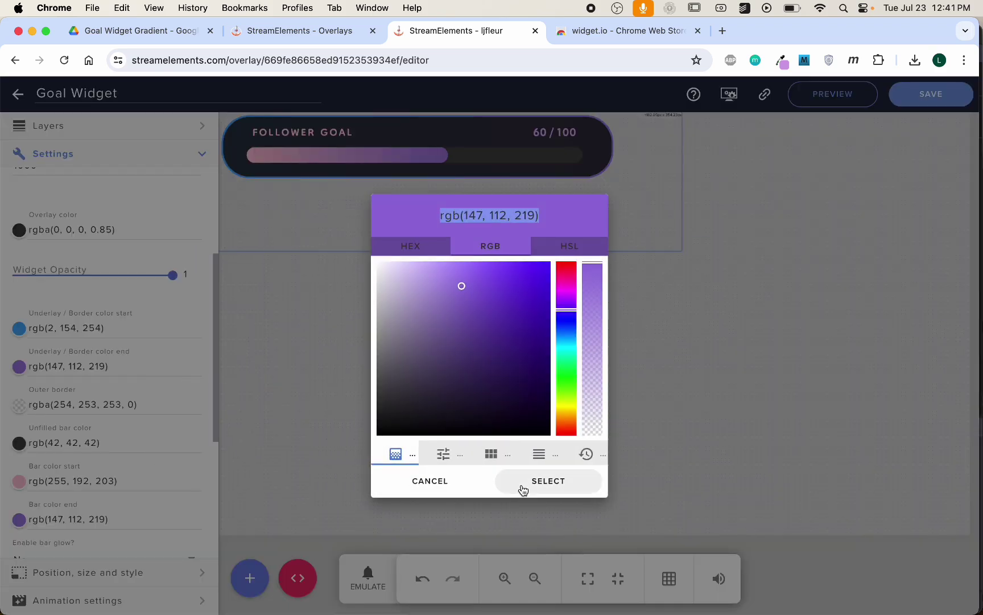
pyautogui.click(421, 481)
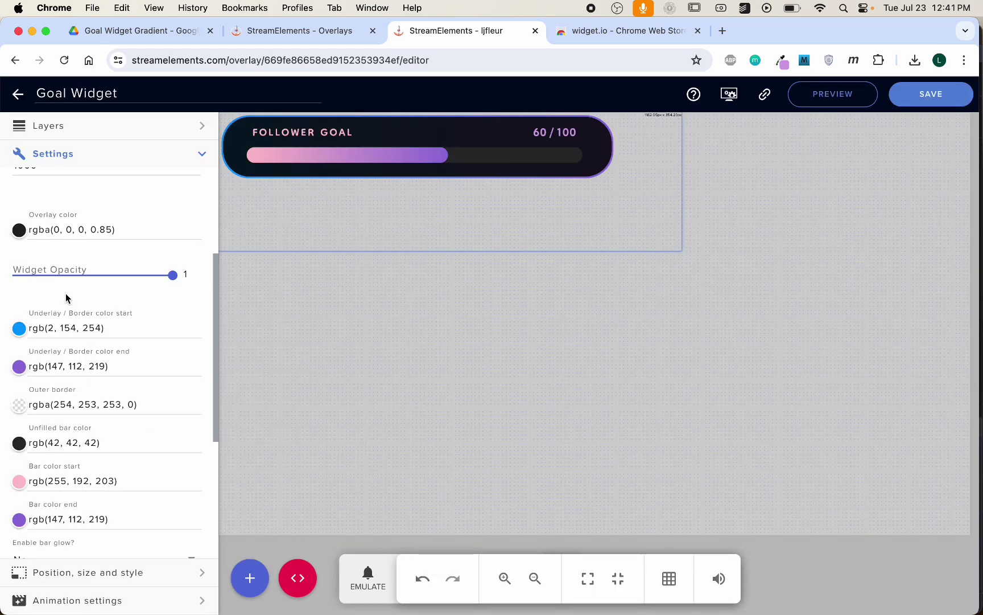
pyautogui.moveTo(107, 327); pyautogui.dragTo(1, 309)
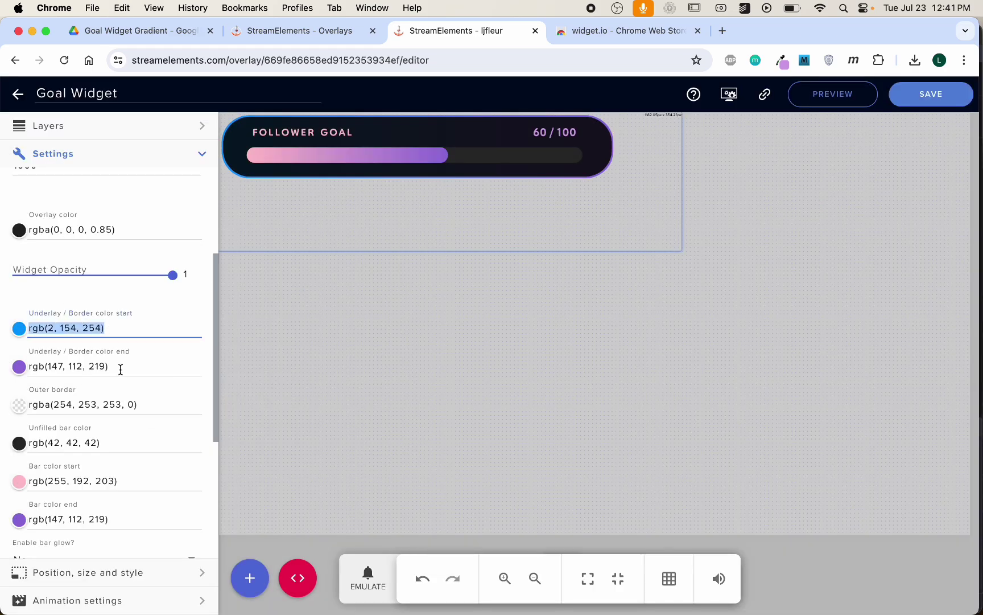
pyautogui.moveTo(119, 369); pyautogui.dragTo(25, 357)
pyautogui.press('super+v')
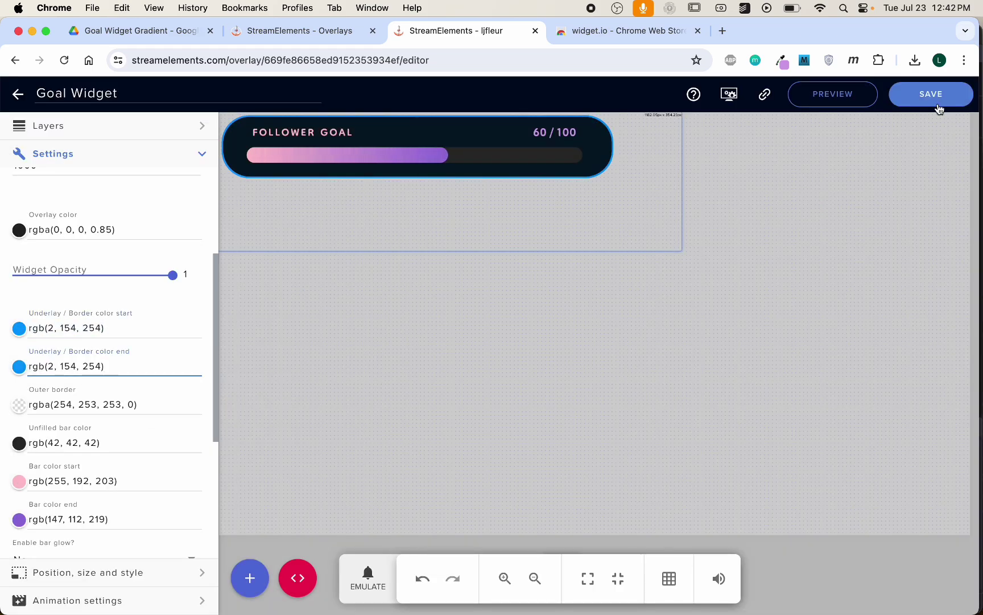
pyautogui.click(936, 96)
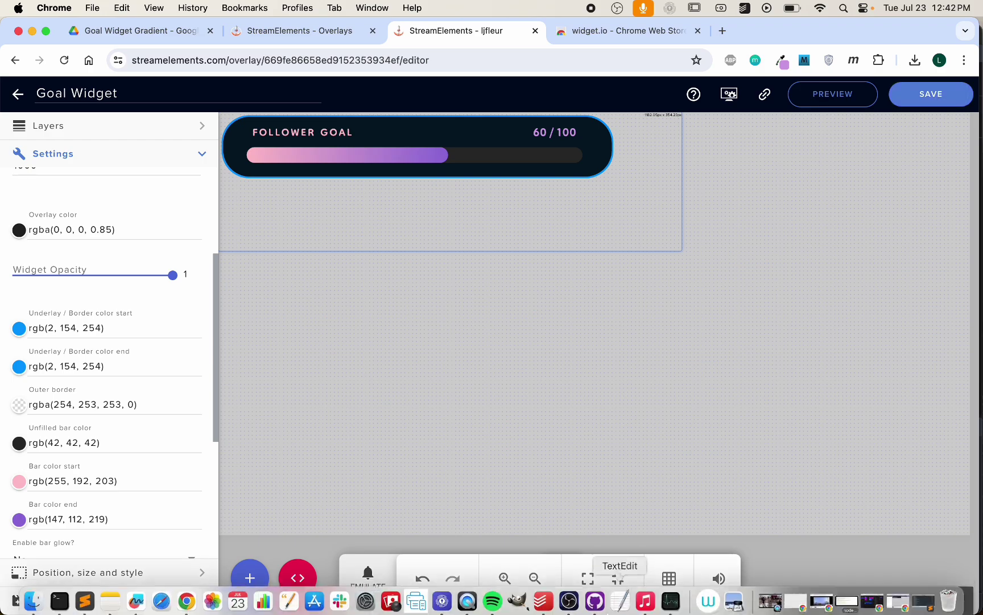
pyautogui.click(569, 601)
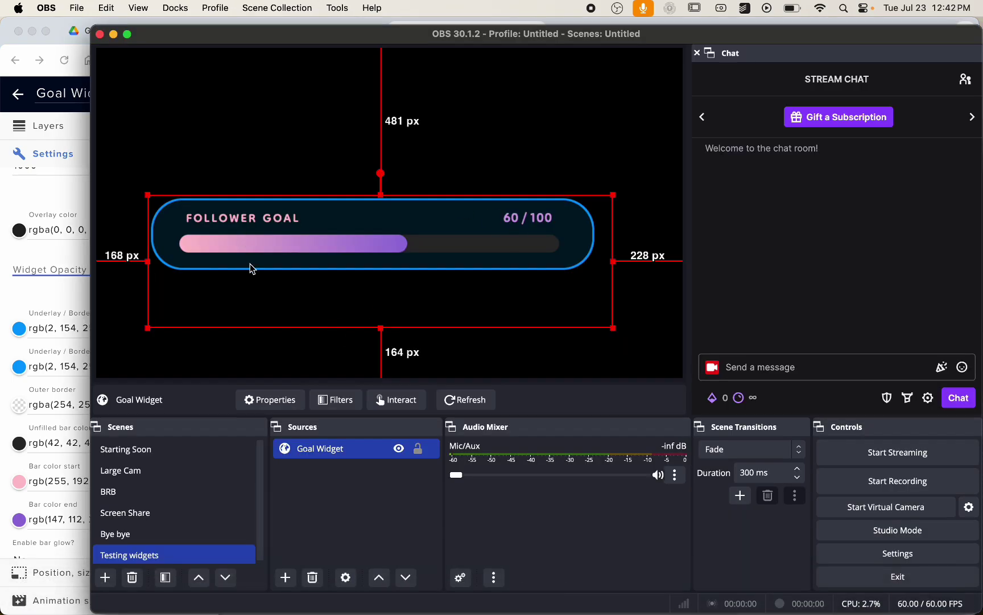
pyautogui.click(68, 188)
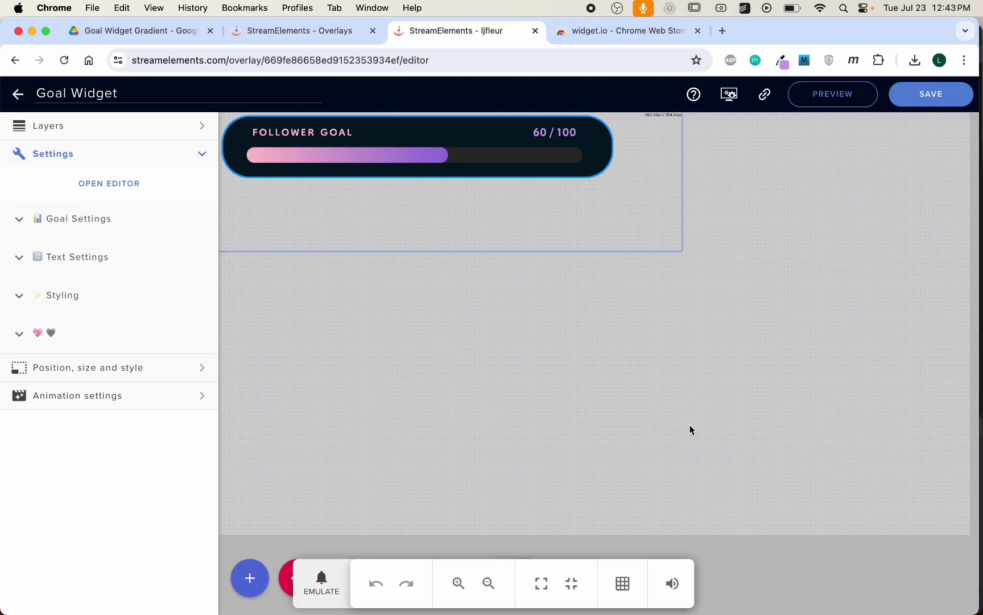